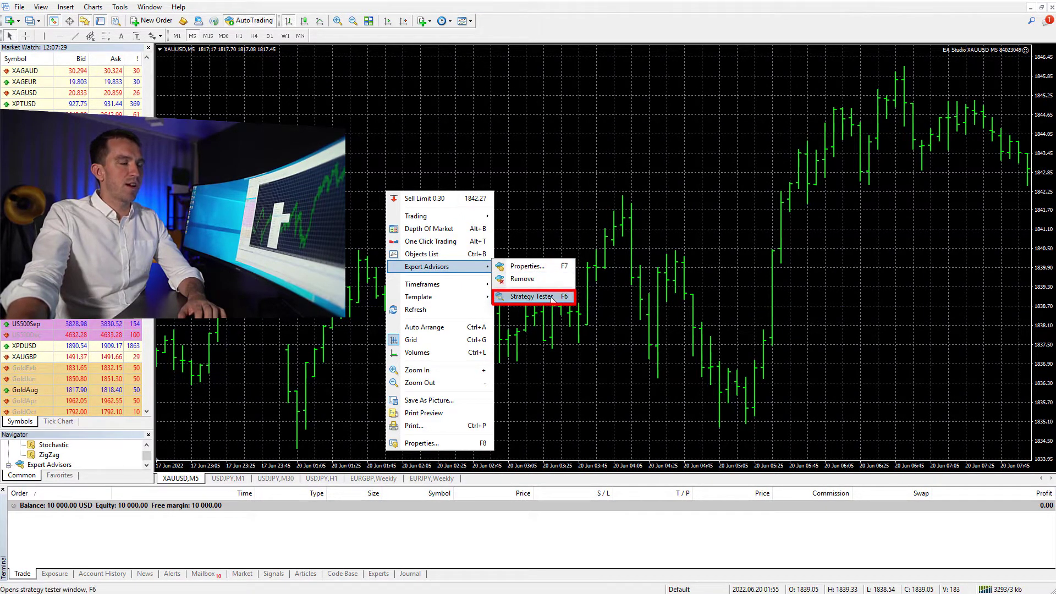
Open the Strategy Tester panel with the XAUUSD M5 EA Studio expert loaded
{"action": "left_click", "coordinate": [532, 297]}
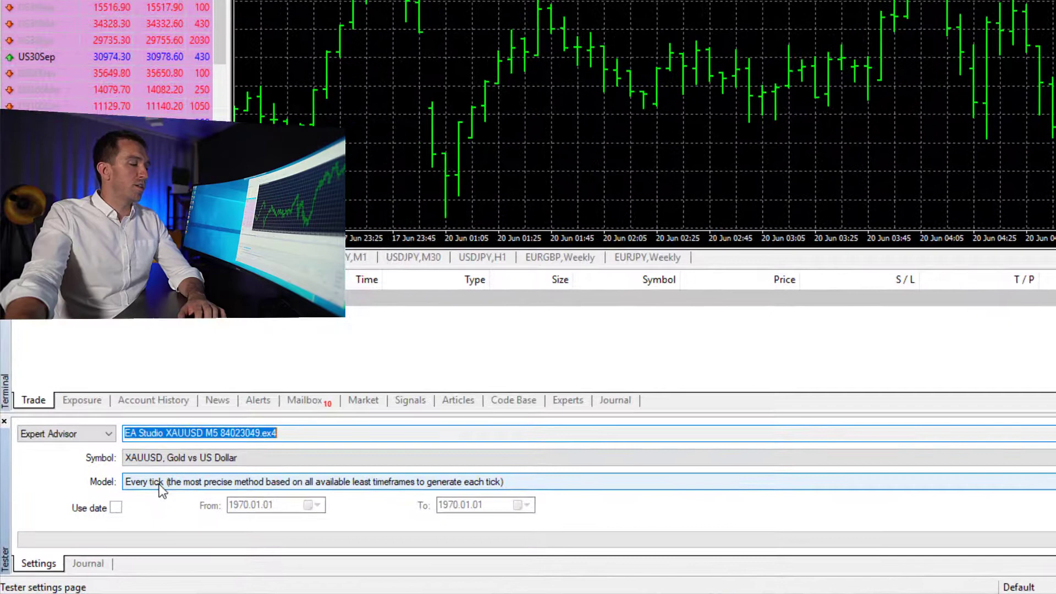
Change the tester's Model setting from every tick to 'Open prices only'
{"action": "left_click", "coordinate": [162, 483]}
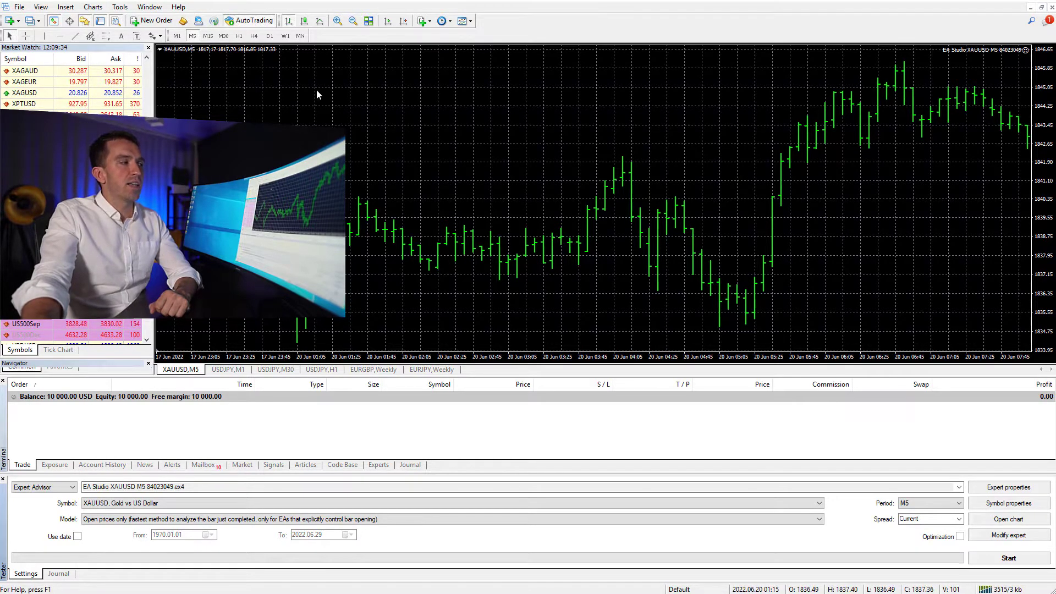
Zoom out the gold M5 chart and page back through history to late July 2021
{"action": "left_click", "coordinate": [354, 21]}
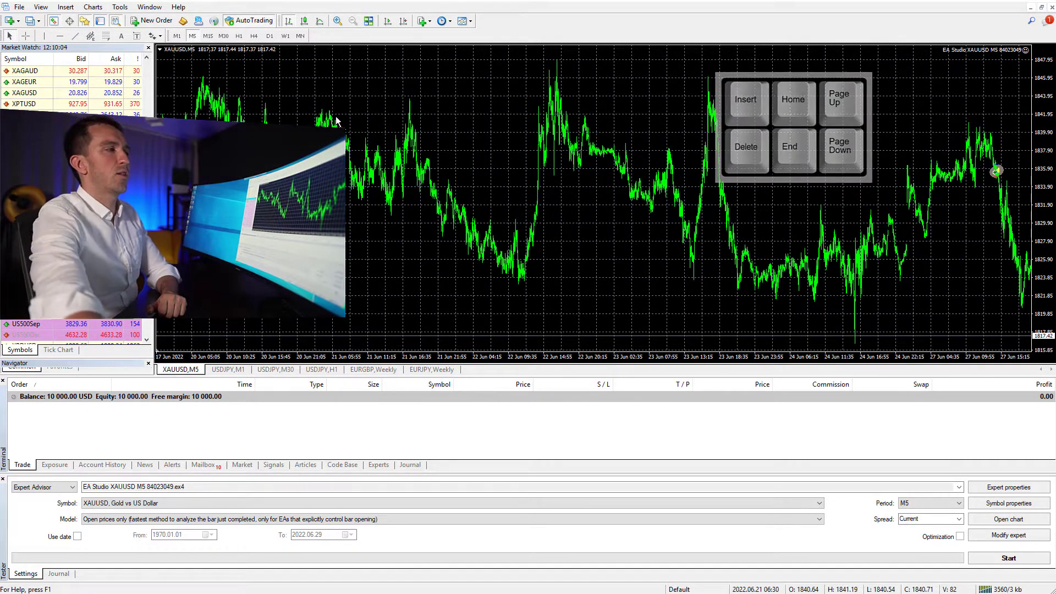
{"action": "key", "text": "Page_Down"}
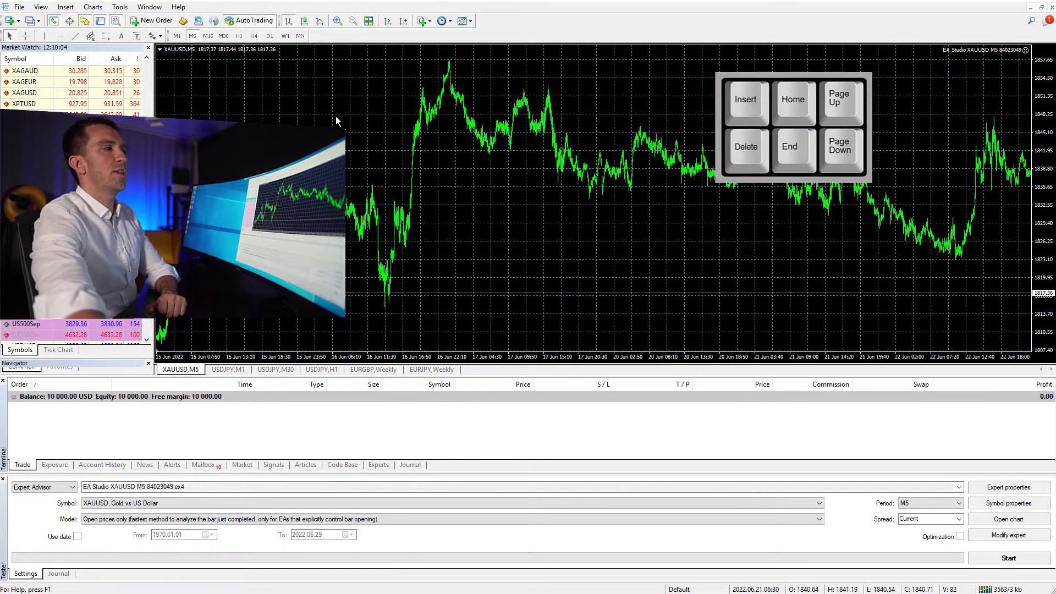
{"action": "key", "text": "Page_Down"}
{"action": "key", "text": "Home"}
{"action": "key", "text": "Page_Up"}
{"action": "key", "text": "Page_Up"}
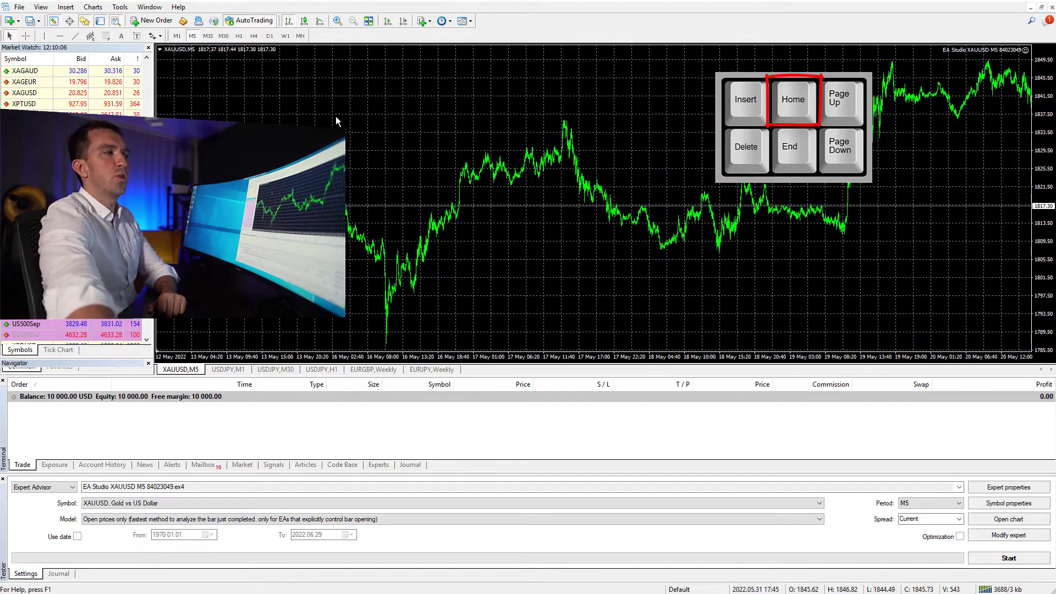
{"action": "key", "text": "Page_Up"}
{"action": "key", "text": "Page_Up"}
{"action": "key", "text": "Page_Up"}
{"action": "key", "text": "Page_Up"}
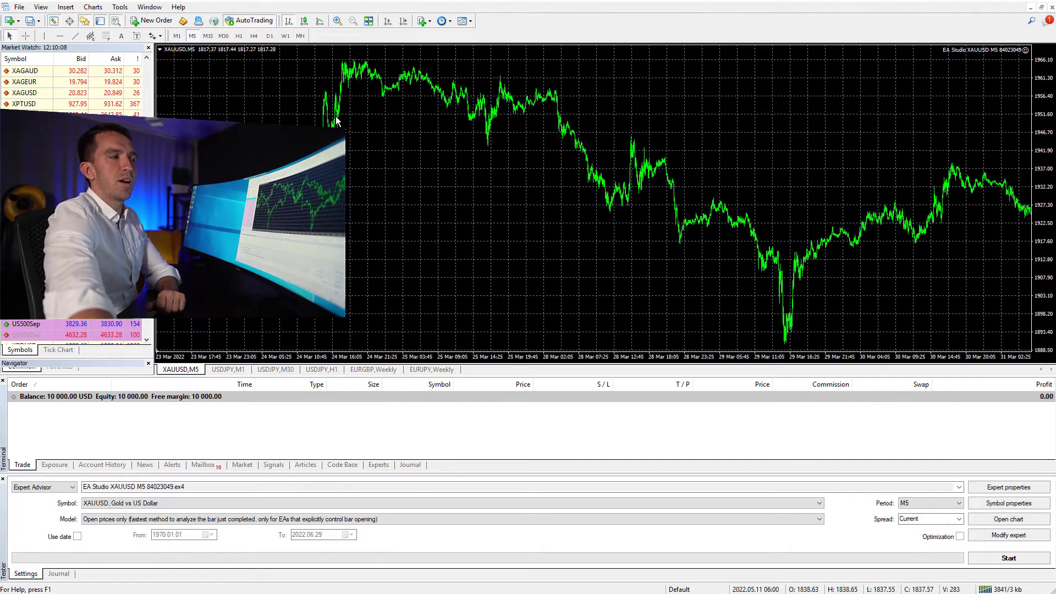
{"action": "key", "text": "Page_Up"}
{"action": "key", "text": "Page_Up"}
{"action": "key", "text": "Page_Up"}
{"action": "key", "text": "Page_Up"}
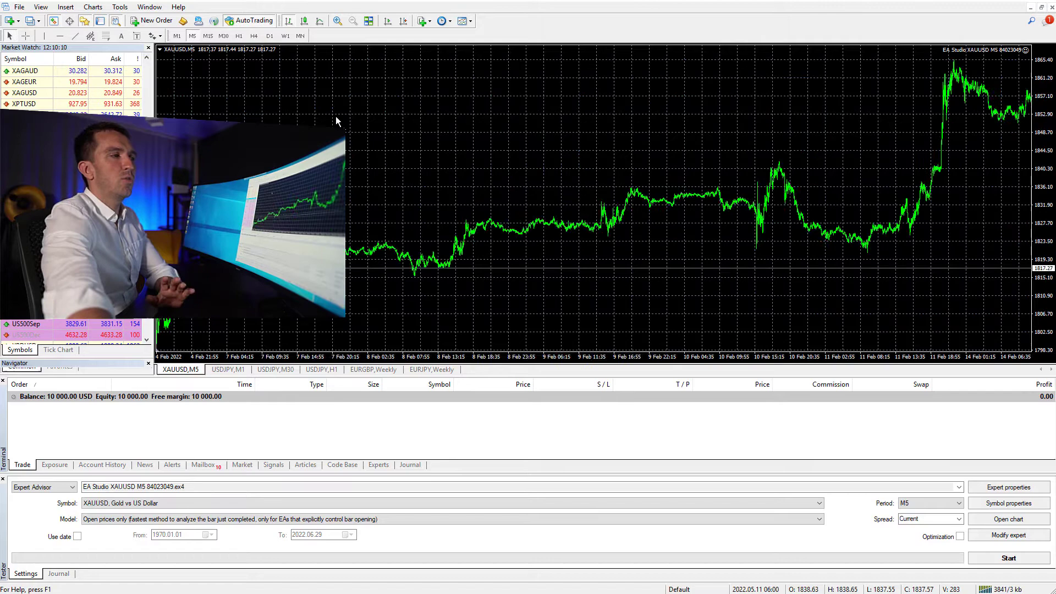
{"action": "key", "text": "Page_Up"}
{"action": "key", "text": "Page_Up"}
{"action": "key", "text": "Page_Up"}
{"action": "key", "text": "Page_Up"}
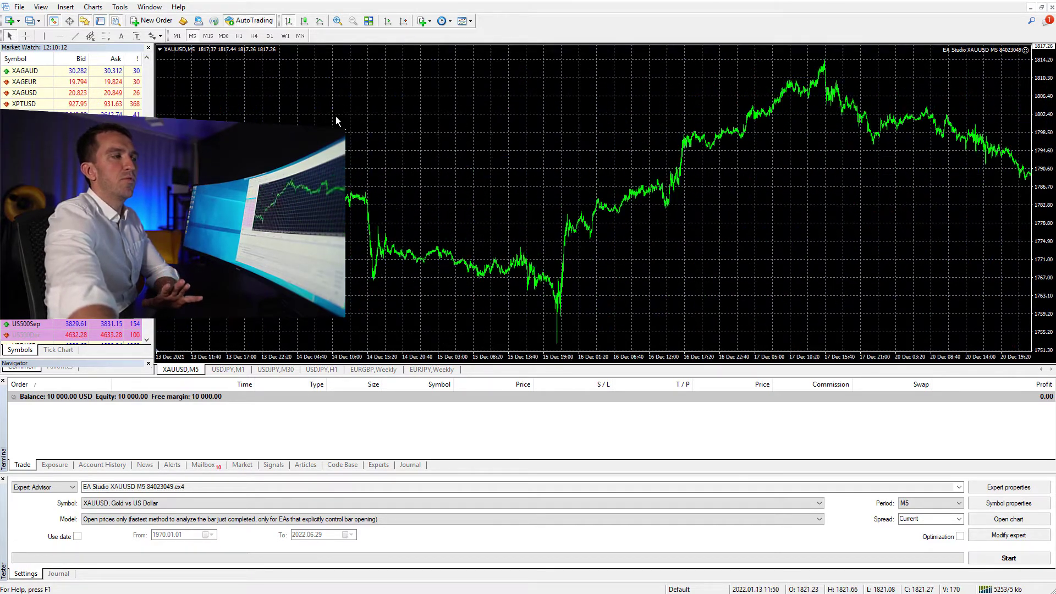
{"action": "key", "text": "Page_Up"}
{"action": "key", "text": "Page_Up"}
{"action": "key", "text": "Page_Up"}
{"action": "key", "text": "Page_Up"}
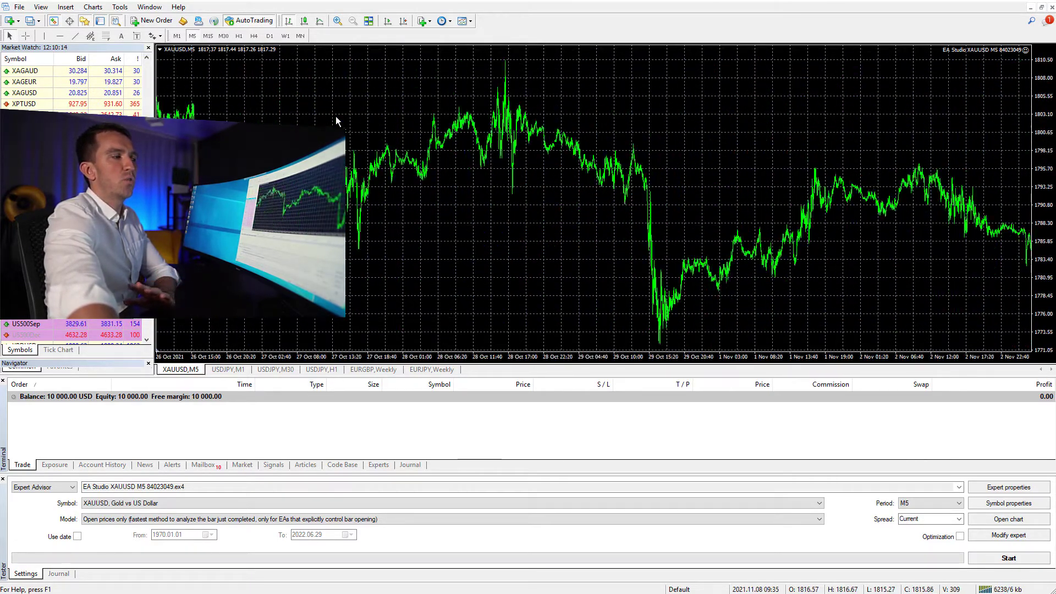
{"action": "key", "text": "Page_Up"}
{"action": "key", "text": "Page_Up"}
{"action": "key", "text": "Page_Up"}
{"action": "key", "text": "Page_Up"}
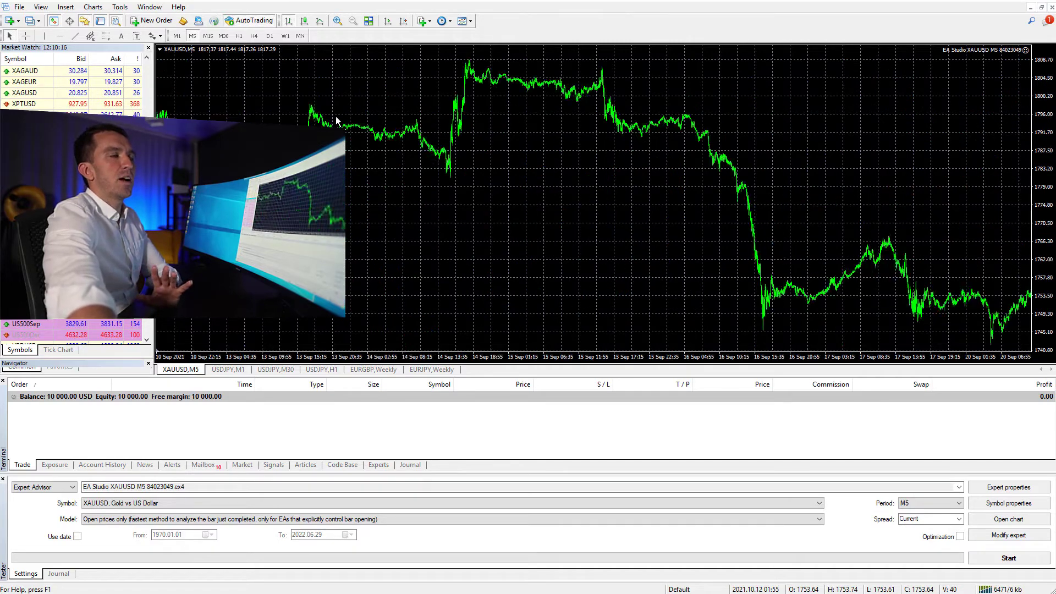
{"action": "key", "text": "Page_Up"}
{"action": "key", "text": "Page_Up"}
{"action": "key", "text": "Page_Up"}
{"action": "key", "text": "Page_Up"}
{"action": "key", "text": "Page_Up"}
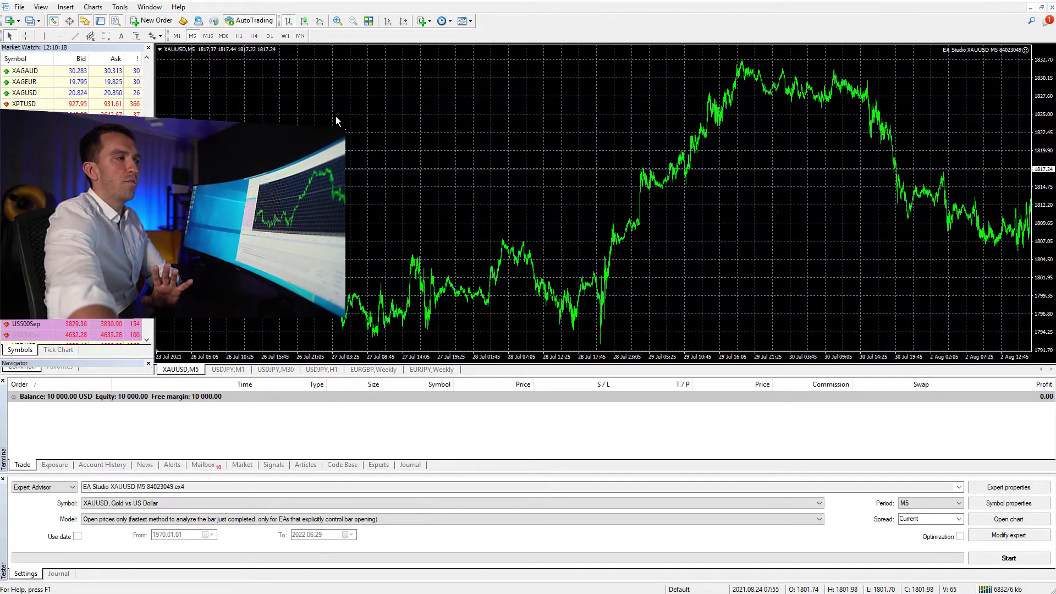
{"action": "key", "text": "Page_Up"}
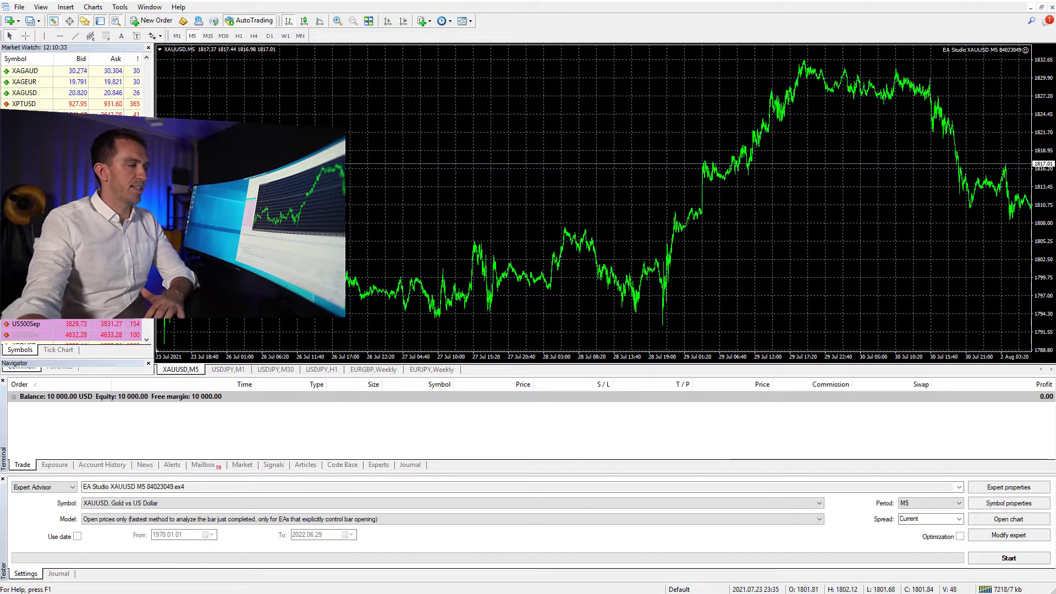
Run the backtest with dates from 2022.03.01, keeping the 2022.06.29 end date
{"action": "left_click", "coordinate": [1008, 558]}
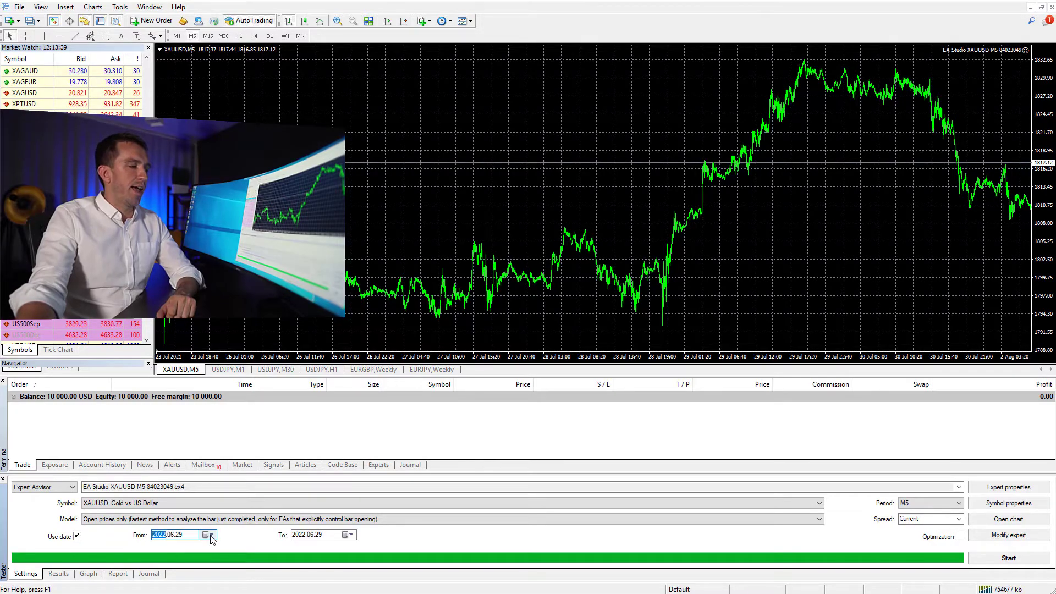
{"action": "left_click", "coordinate": [208, 535]}
{"action": "left_click", "coordinate": [158, 550]}
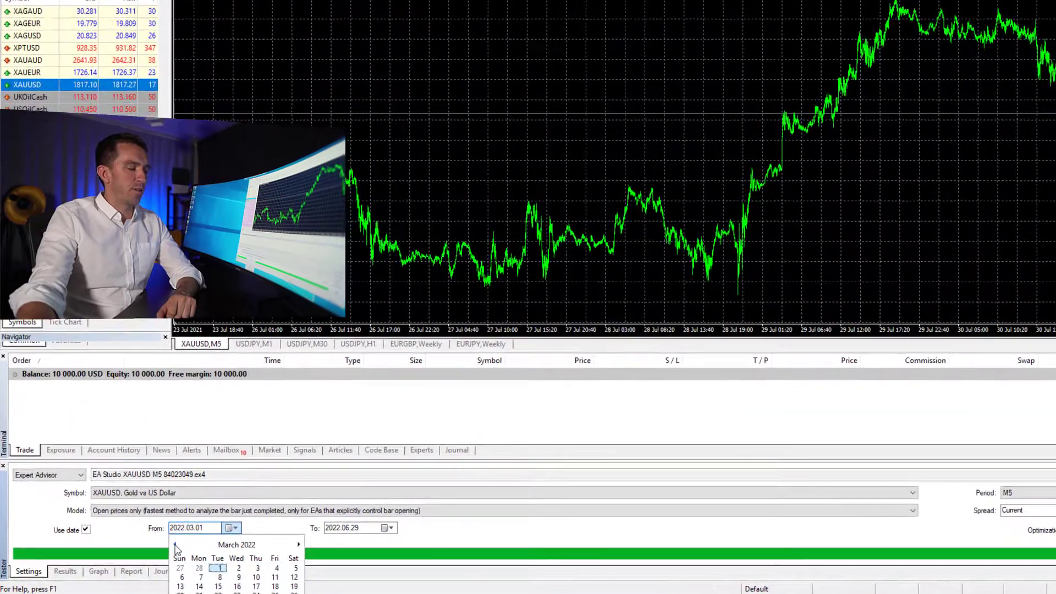
{"action": "left_click", "coordinate": [167, 547]}
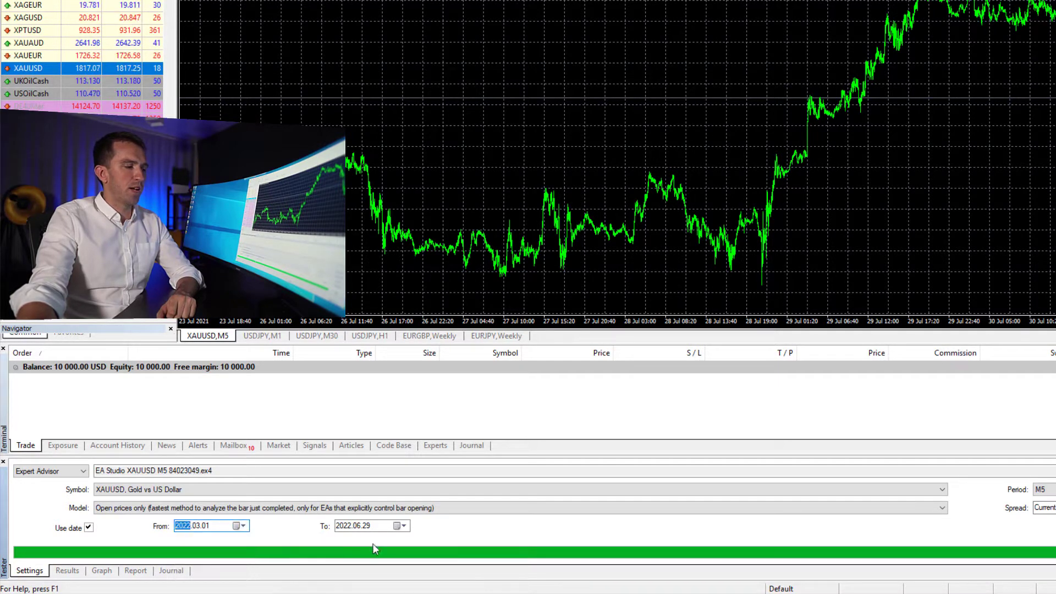
{"action": "left_click", "coordinate": [407, 527]}
{"action": "key", "text": "Escape"}
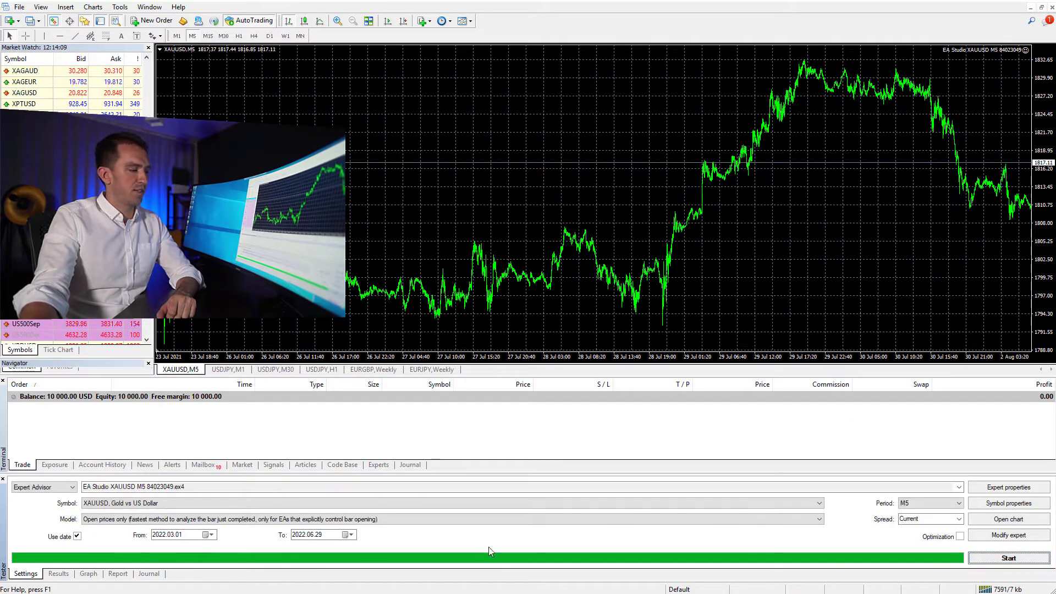
Review the backtest's trade list and balance graph
{"action": "left_click", "coordinate": [58, 574]}
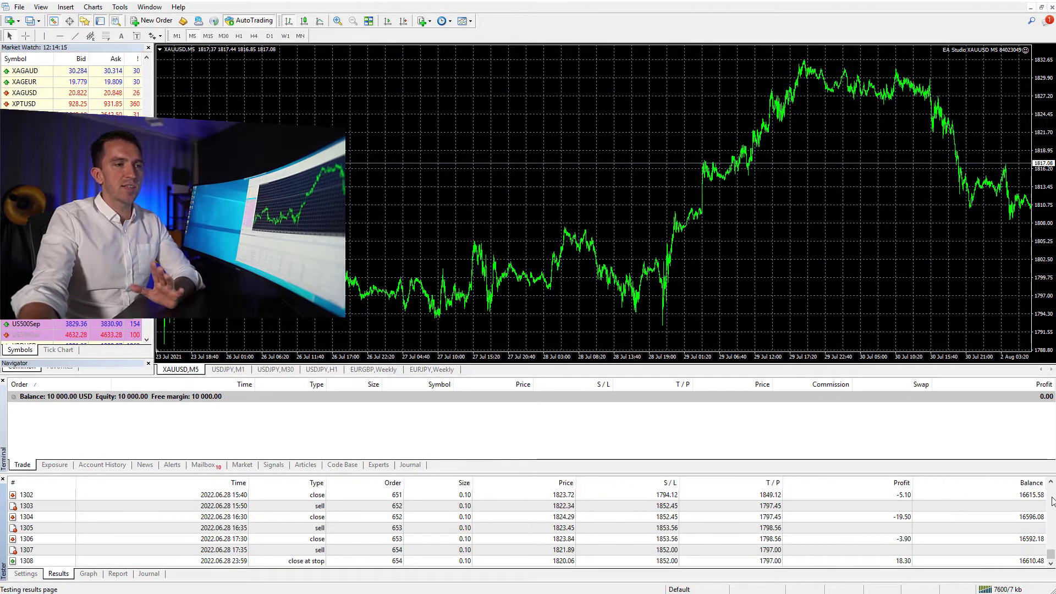
{"action": "left_click_drag", "start_coordinate": [1049, 558], "coordinate": [1049, 487]}
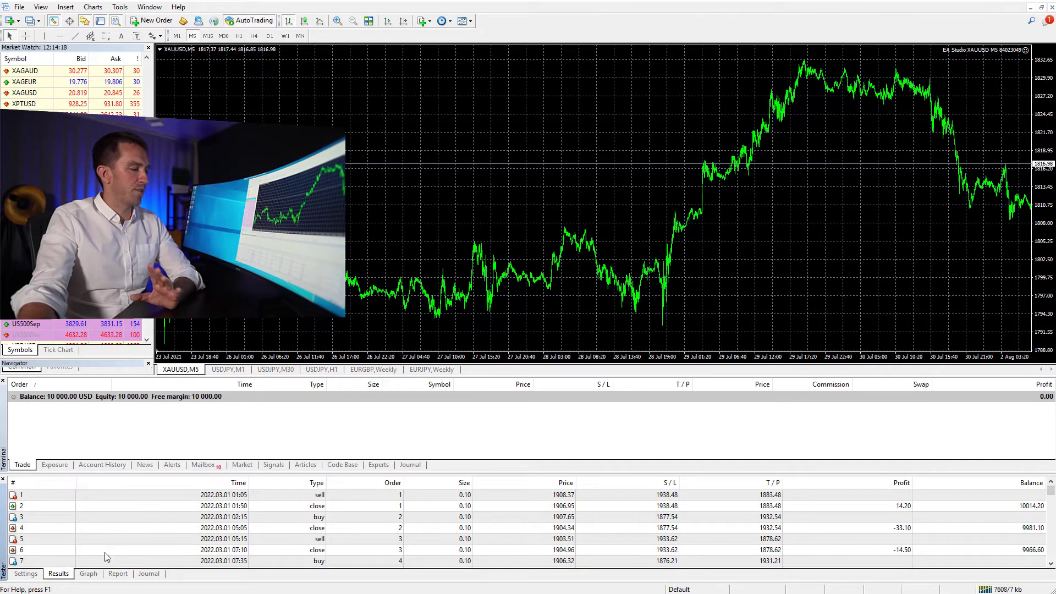
{"action": "left_click", "coordinate": [89, 574]}
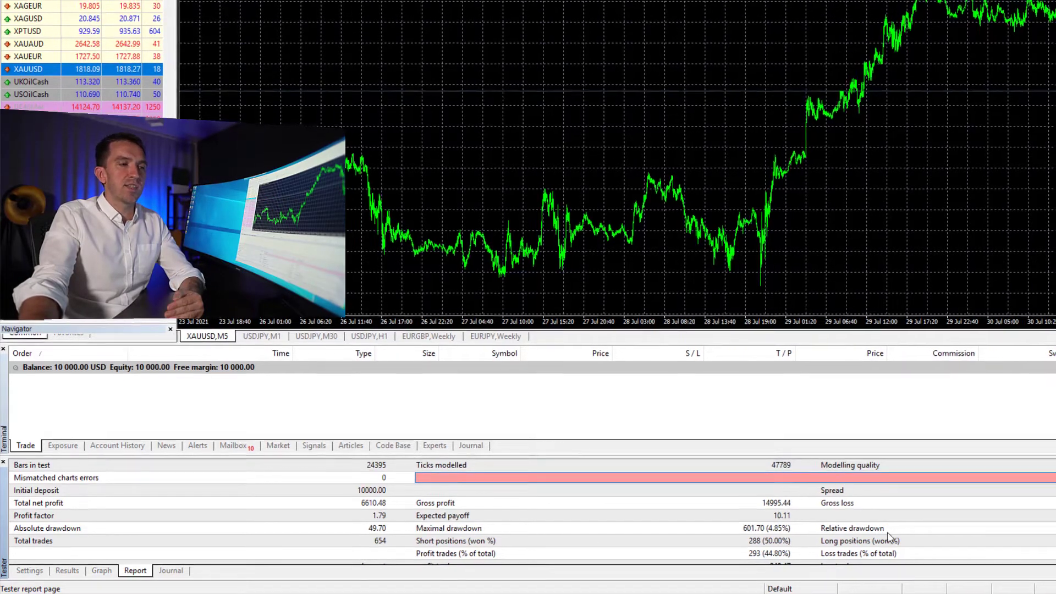
{"action": "scroll", "coordinate": [811, 540], "scroll_direction": "down", "scroll_amount": 3}
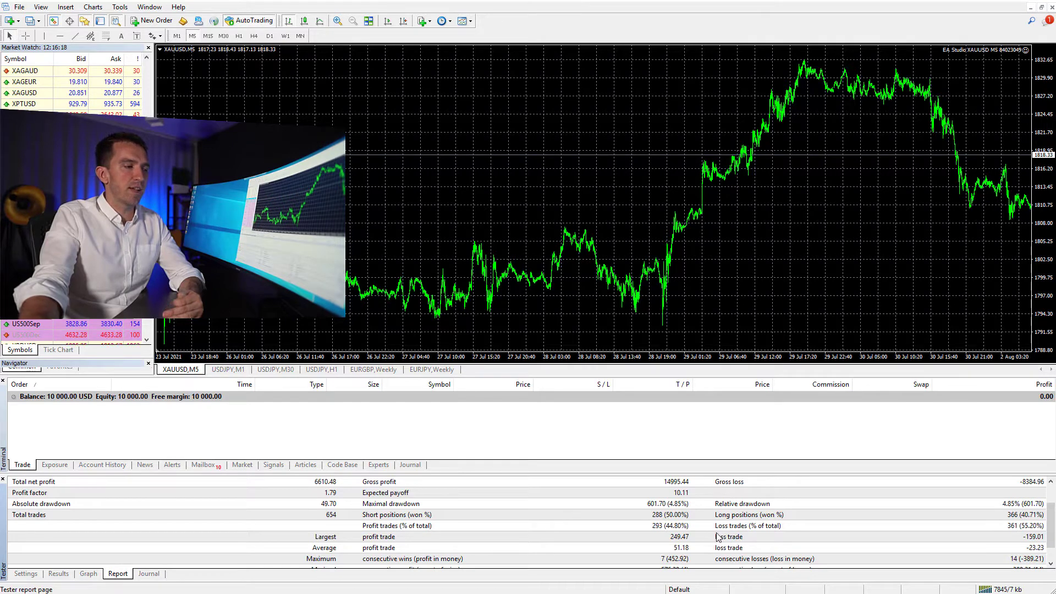
{"action": "scroll", "coordinate": [671, 527], "scroll_direction": "down", "scroll_amount": 2}
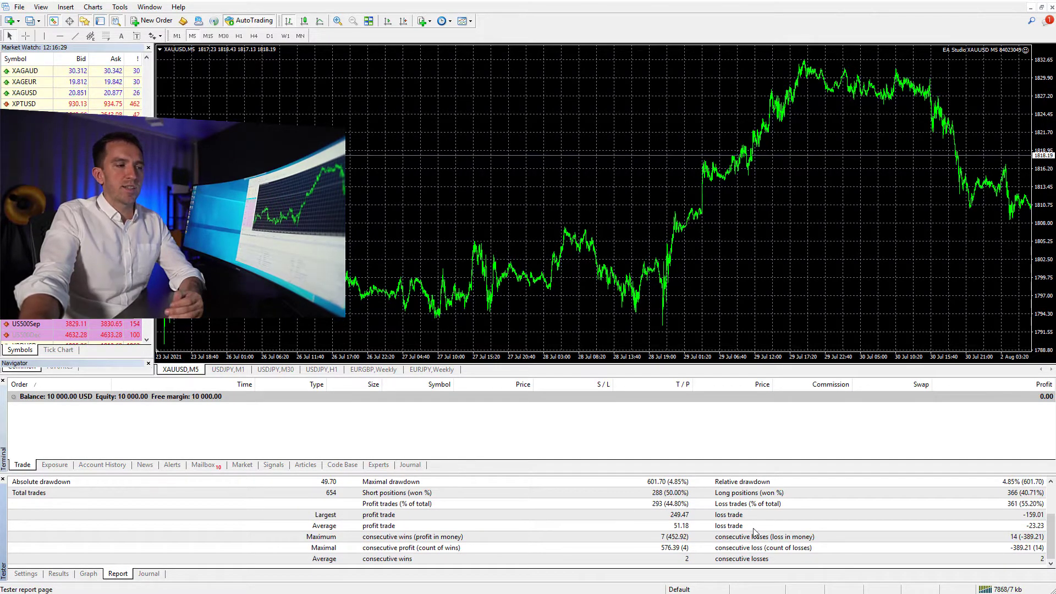
{"action": "scroll", "coordinate": [693, 536], "scroll_direction": "up", "scroll_amount": 5}
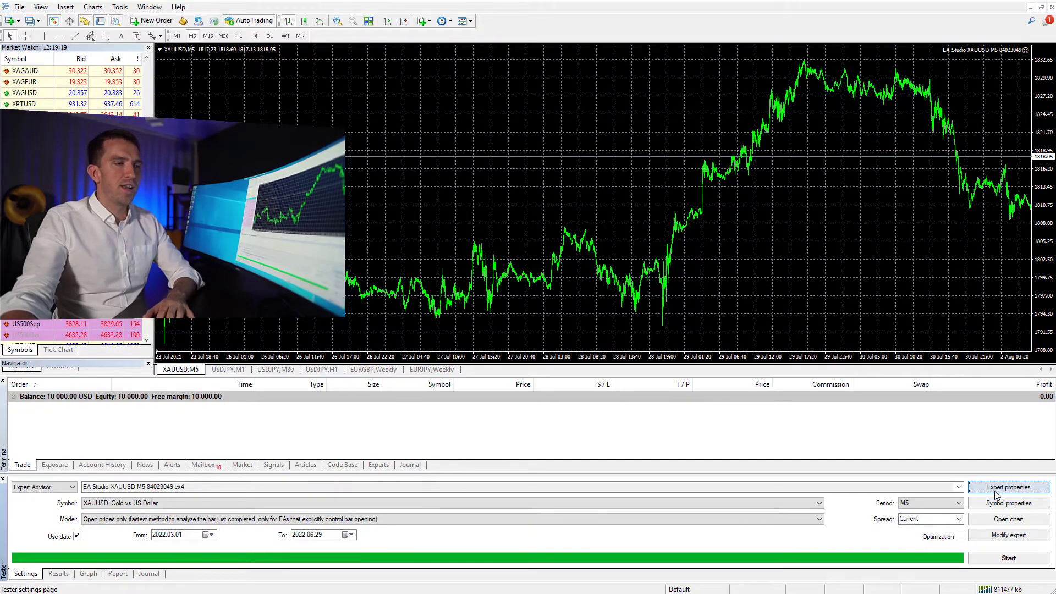
Change Entry lots, rerun the backtest, and view its graph and 62834.80-profit report
{"action": "left_click", "coordinate": [1008, 487]}
{"action": "type", "text": "1"}
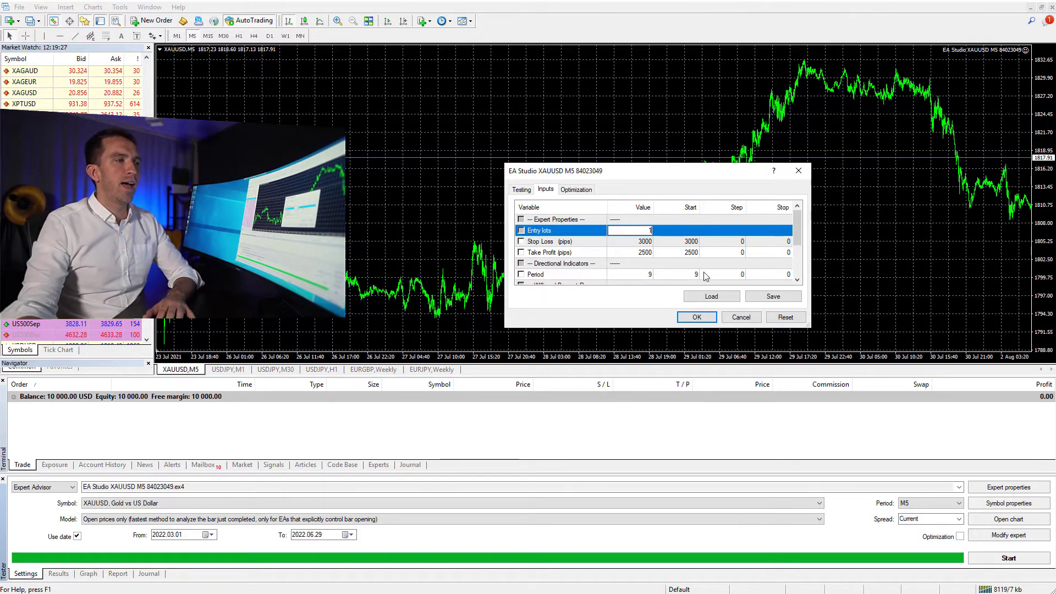
{"action": "left_click", "coordinate": [697, 317]}
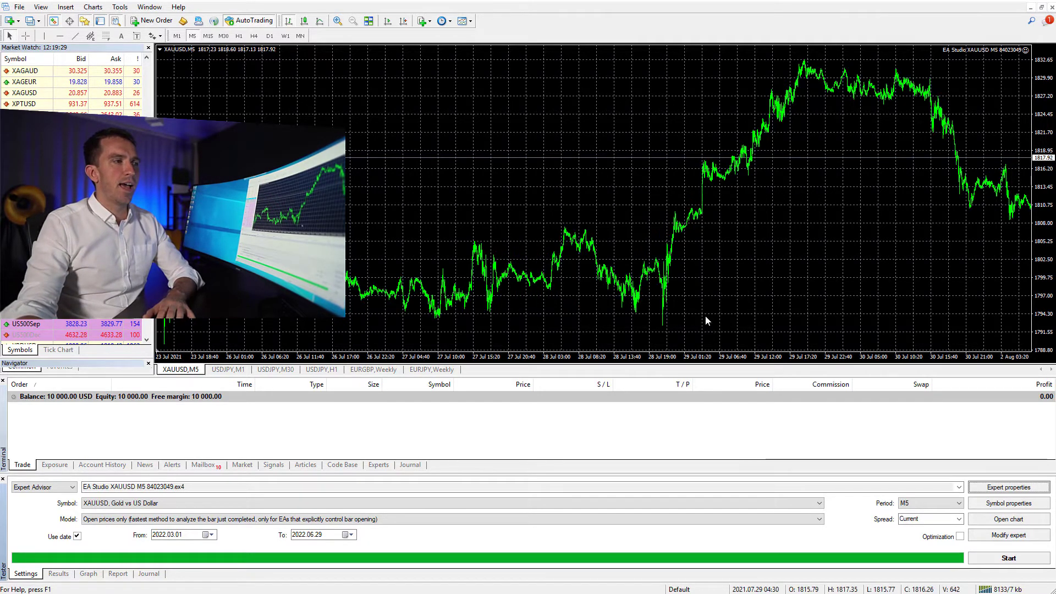
{"action": "left_click", "coordinate": [1008, 559]}
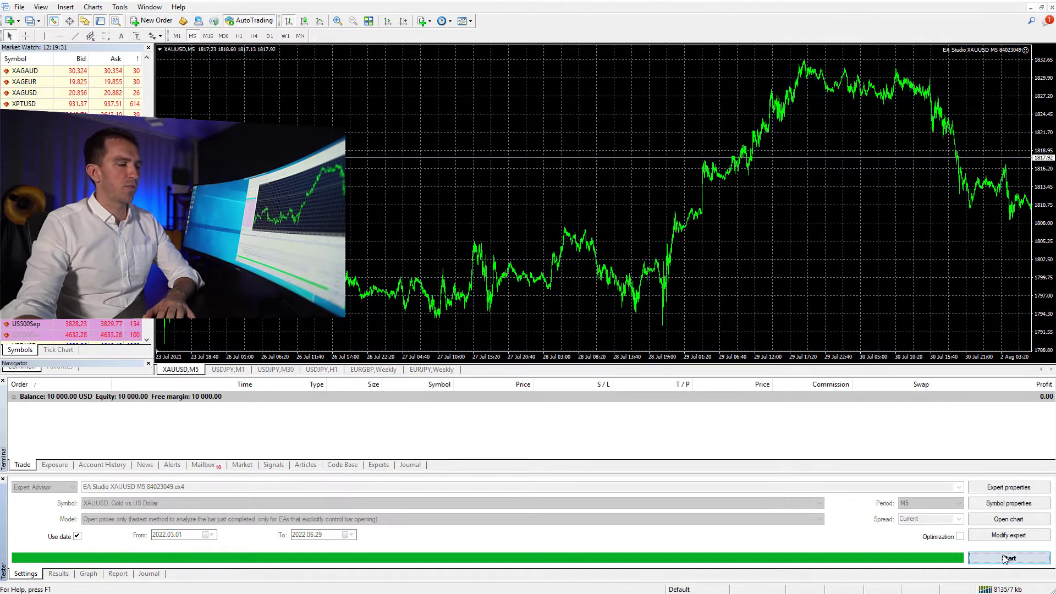
{"action": "left_click", "coordinate": [90, 574]}
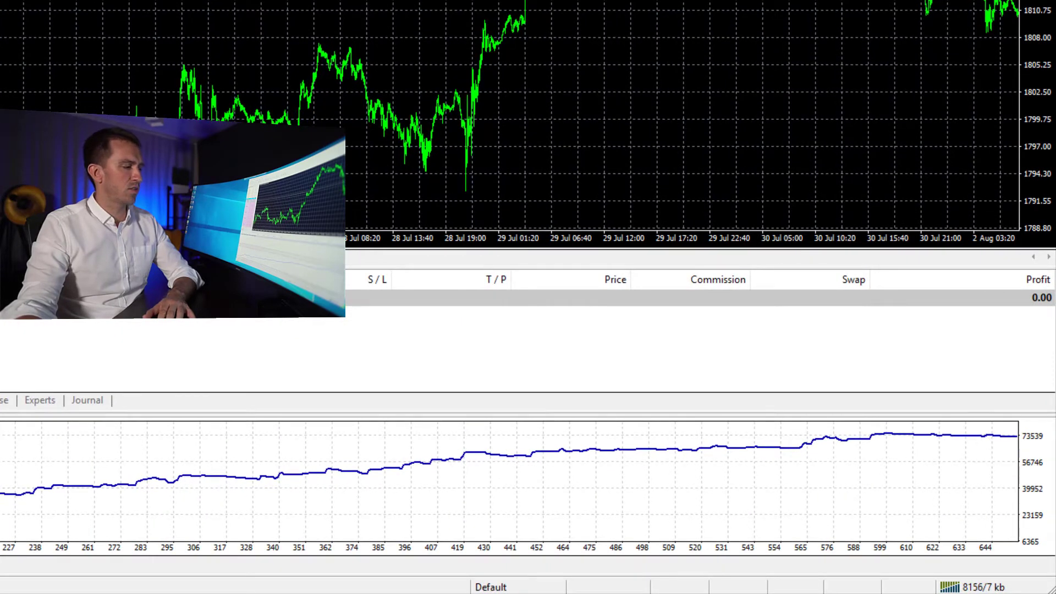
{"action": "left_click", "coordinate": [125, 573]}
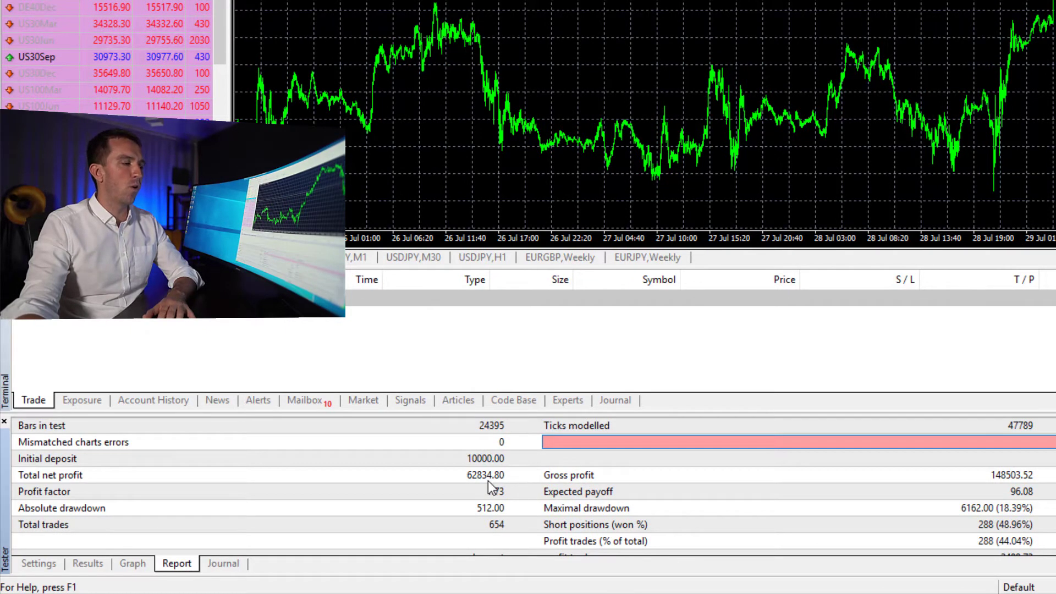
Calculate 62834.80 ÷ 120 in Calculator, giving about 523.62 per day
{"action": "key", "text": "alt+Tab"}
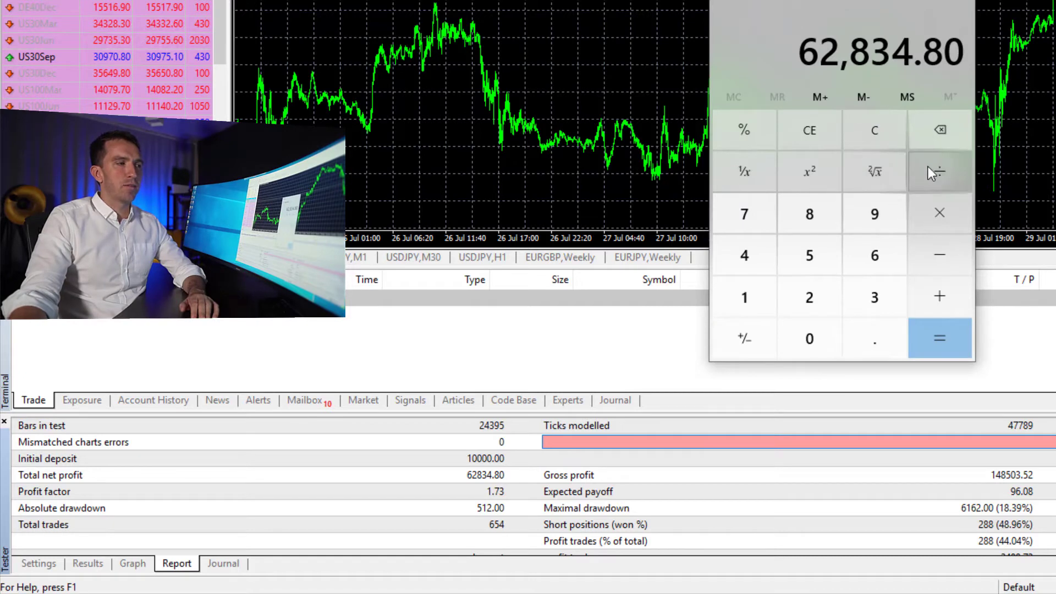
{"action": "left_click", "coordinate": [939, 172]}
{"action": "type", "text": "12"}
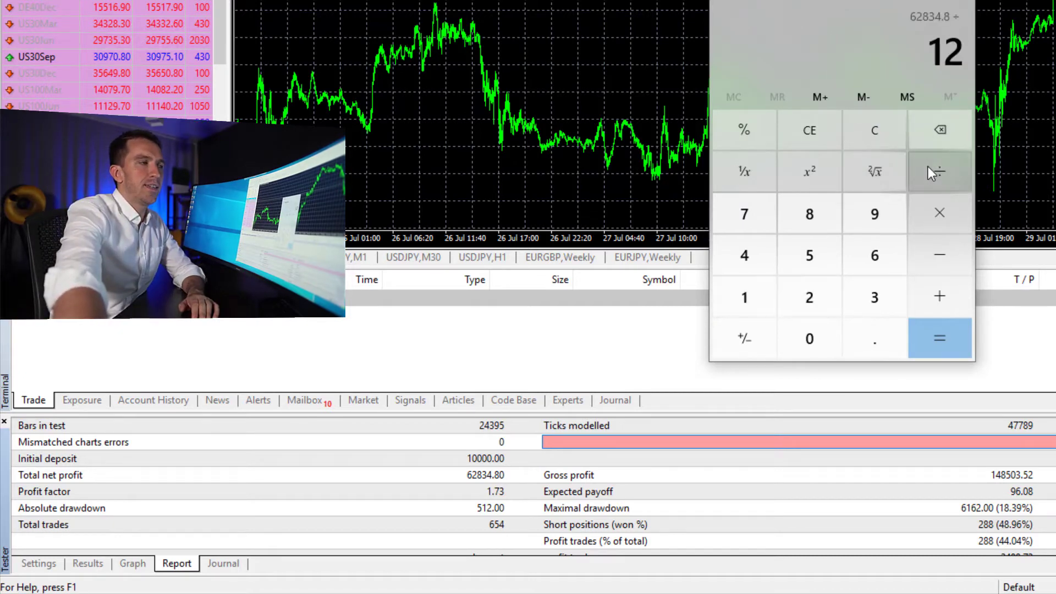
{"action": "type", "text": "0"}
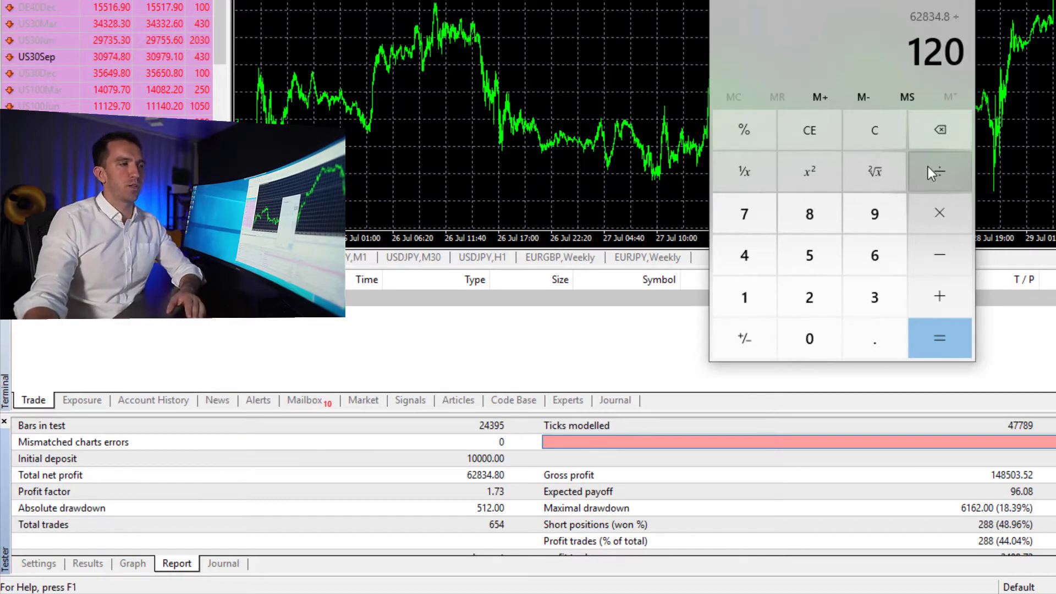
{"action": "left_click", "coordinate": [956, 349]}
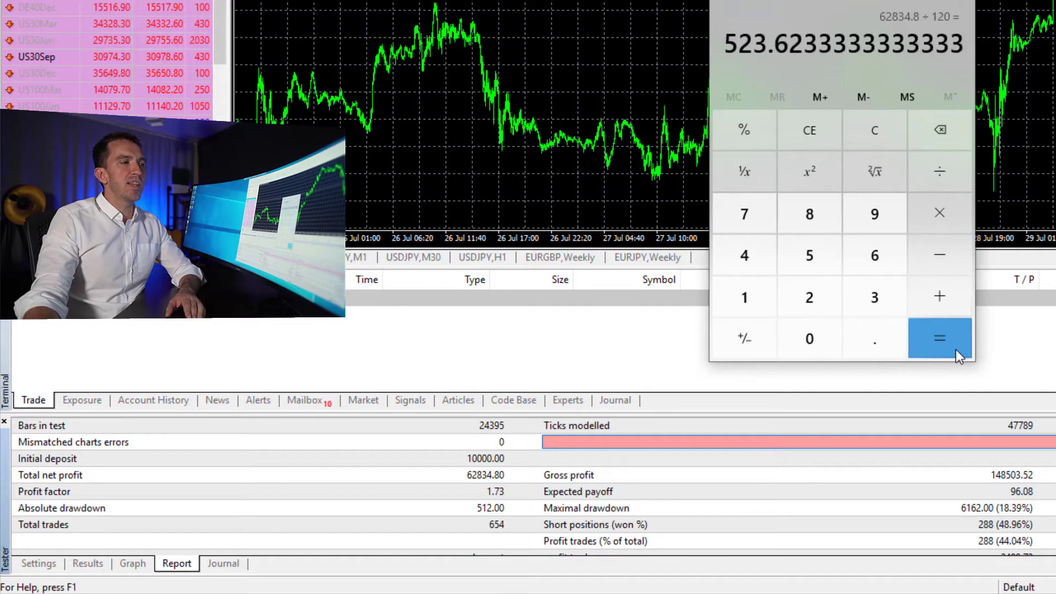